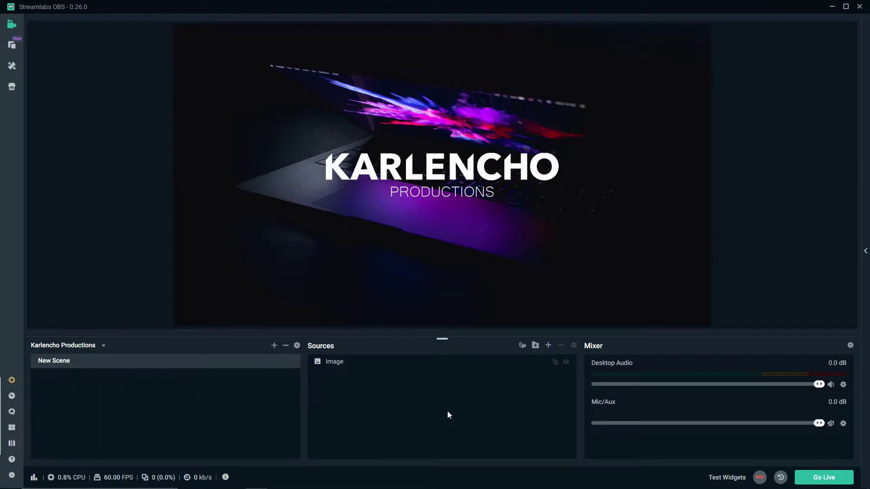
Add a Color Source with its default name, placing a white 400×400 box in the preview
click(548, 345)
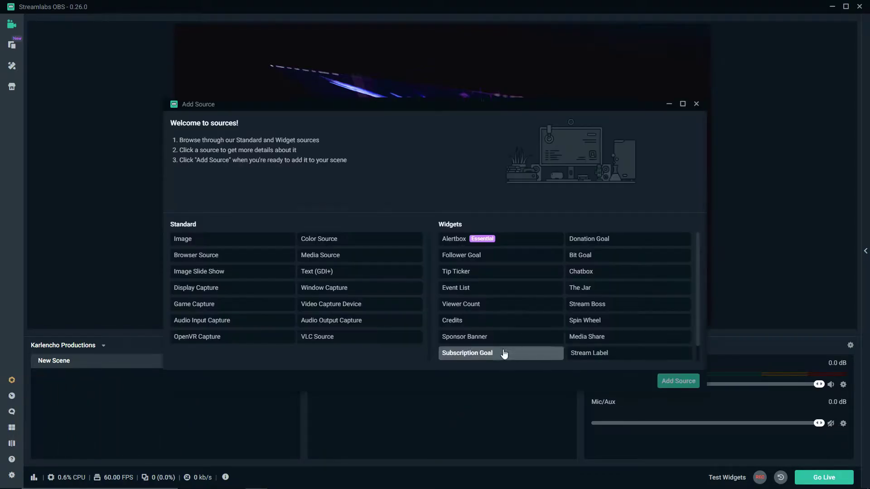
click(331, 244)
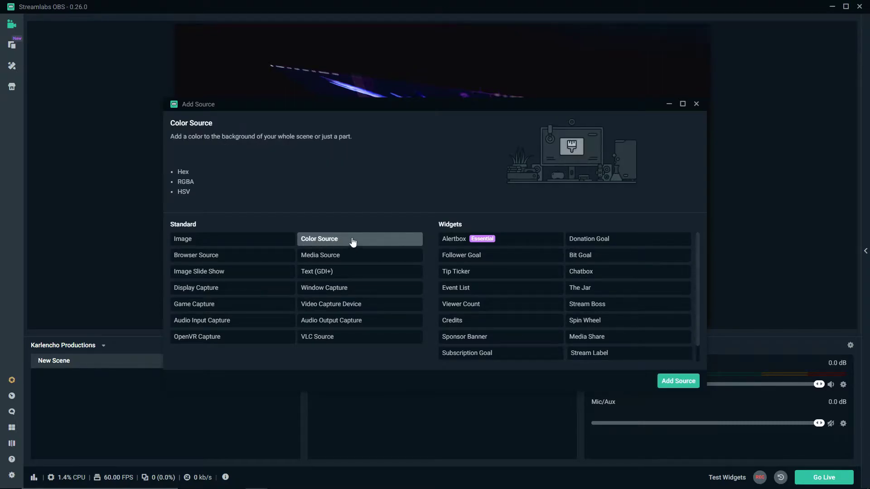
click(678, 381)
click(554, 305)
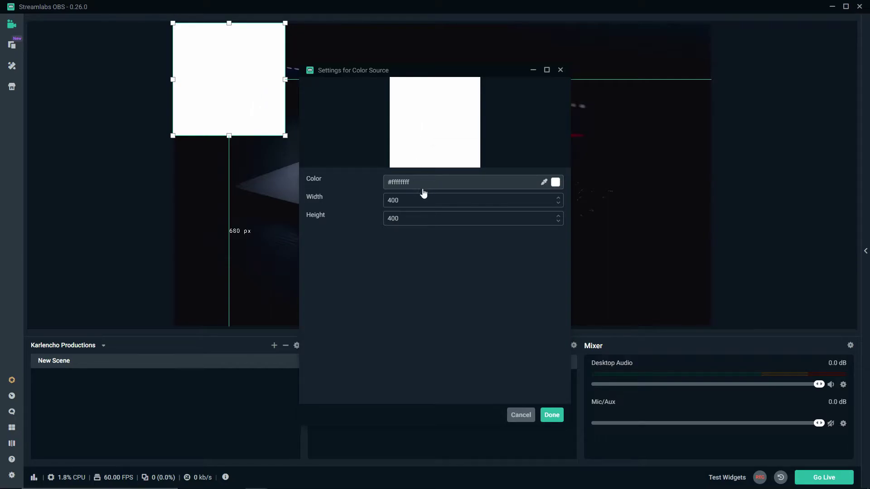
Set the Color Source to blue #4a90e2 at 1920×1080 and apply the settings
click(555, 182)
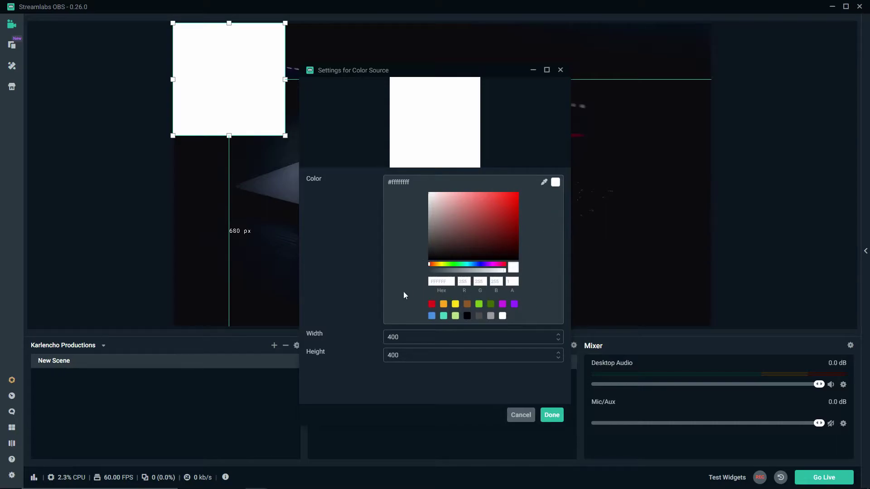
click(431, 316)
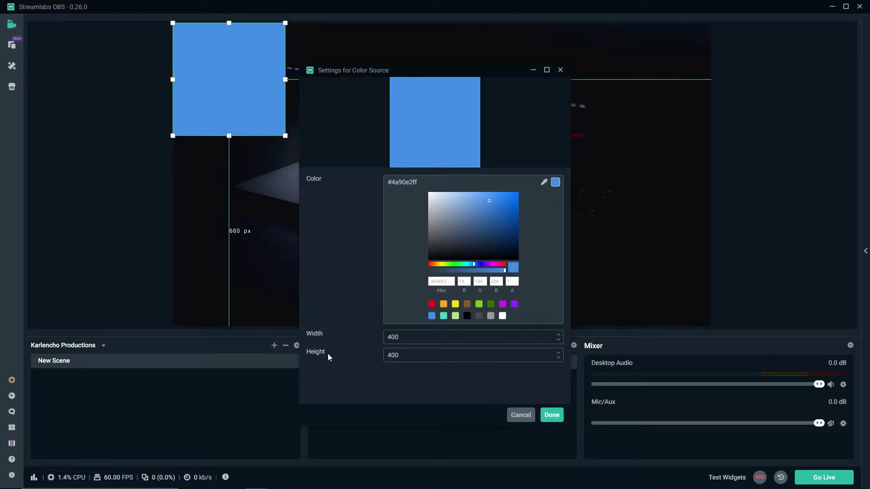
drag(411, 337, 353, 338)
text(1920)
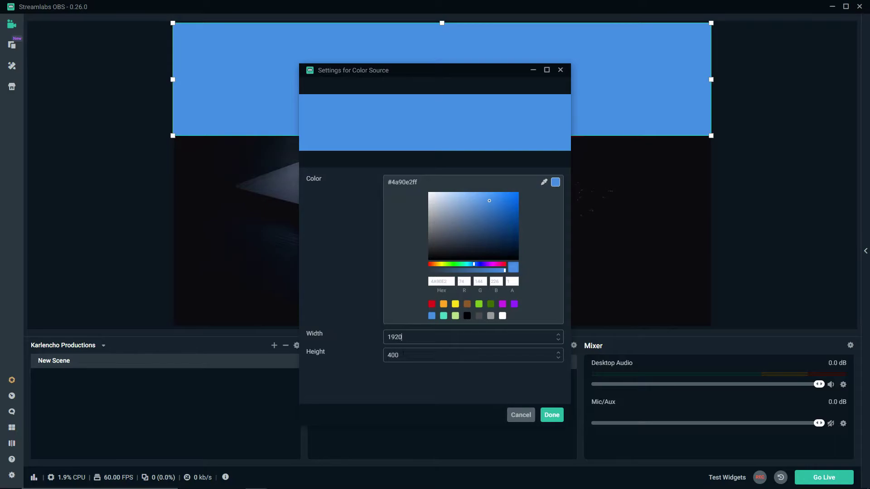
drag(401, 355, 370, 350)
text(1080)
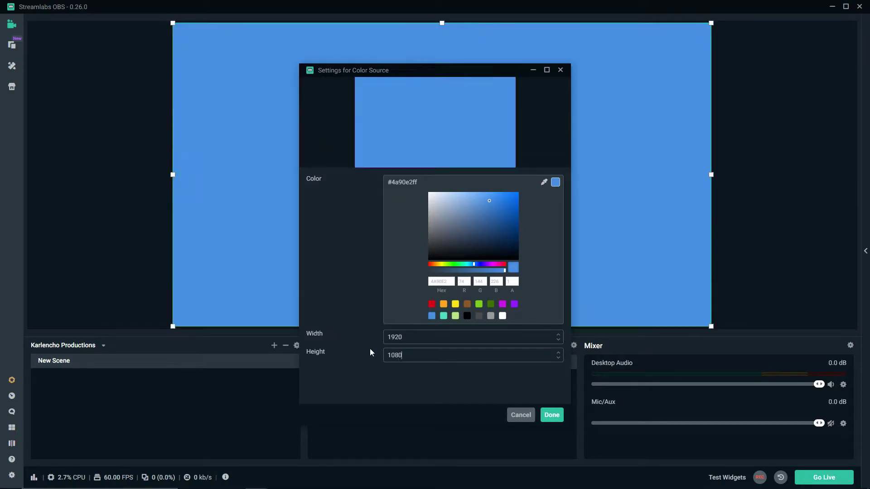
click(552, 414)
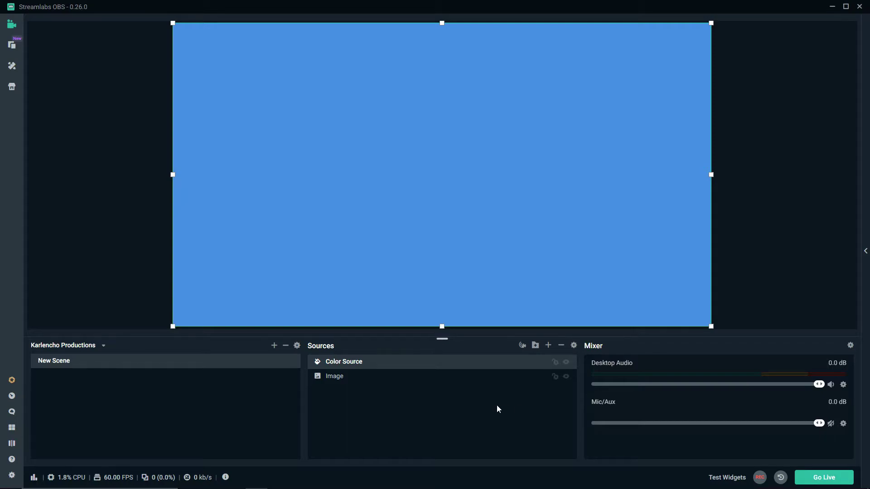
Clear the current selection and select the blue Color Source
click(439, 157)
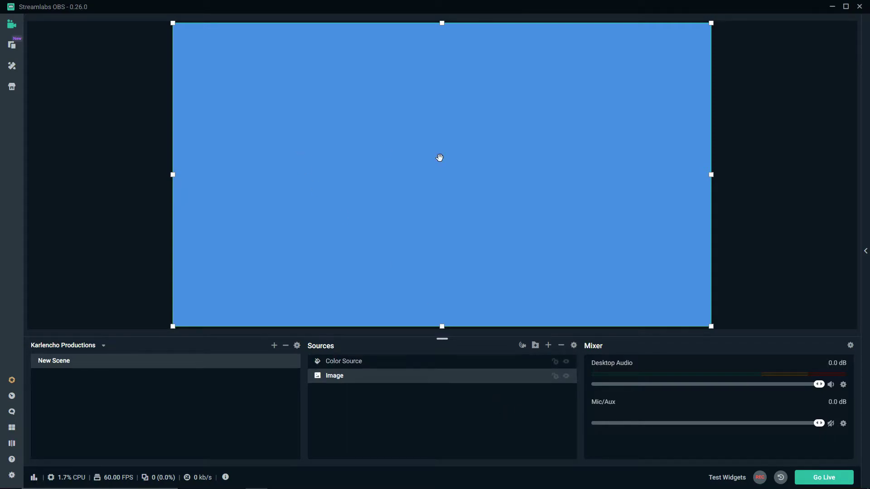
click(768, 164)
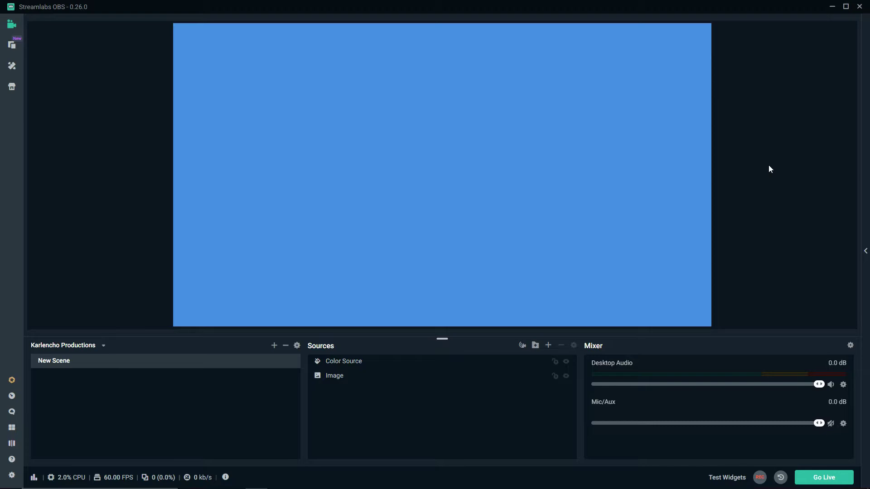
click(362, 197)
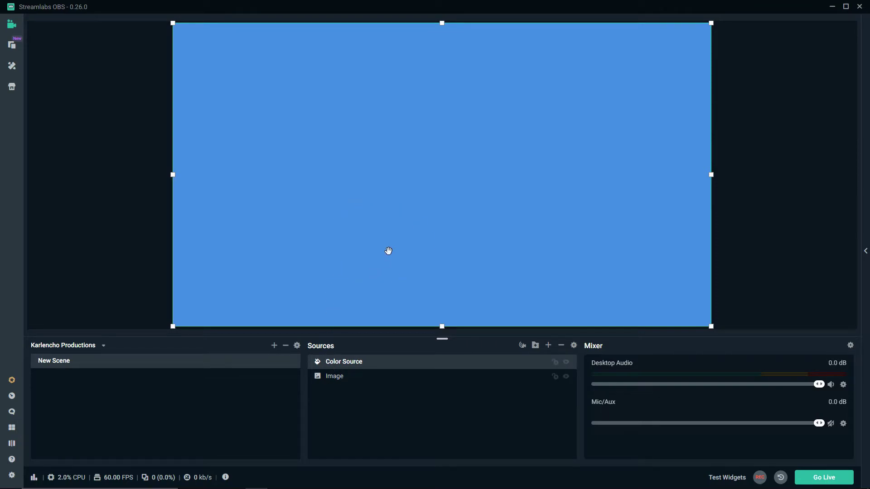
Add a Text (GDI+) source to the scene with its default name
click(548, 349)
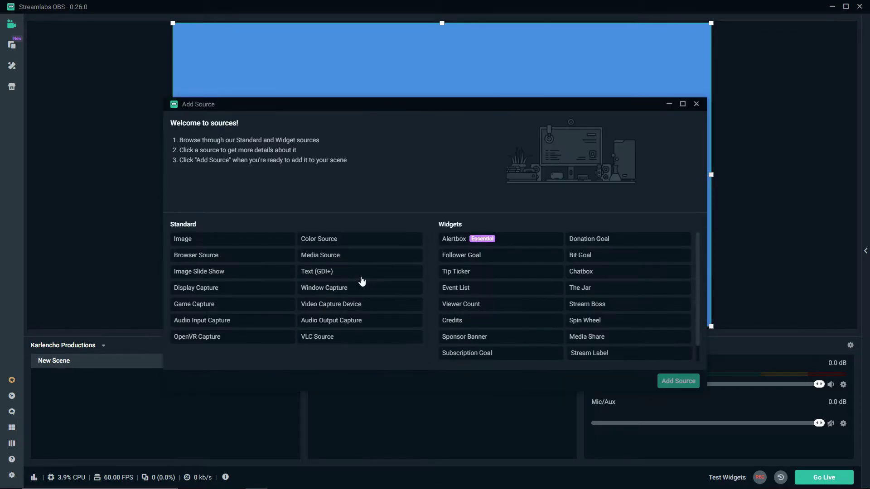
click(336, 279)
click(676, 382)
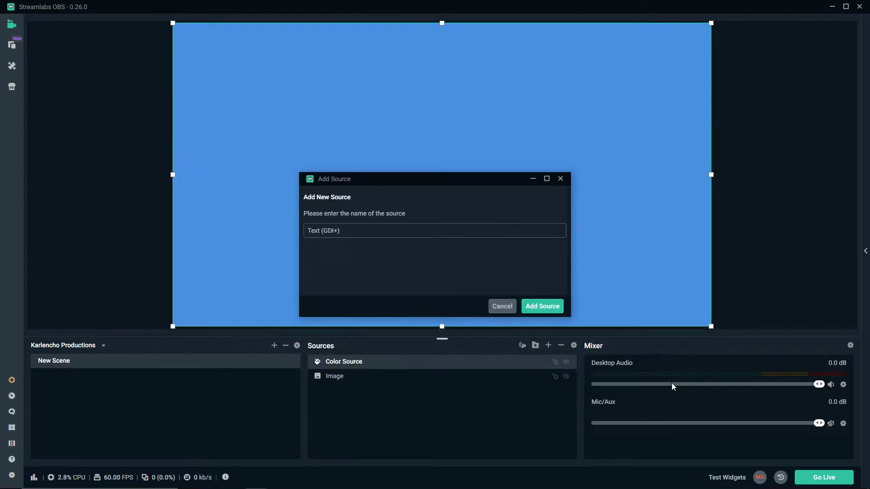
click(544, 309)
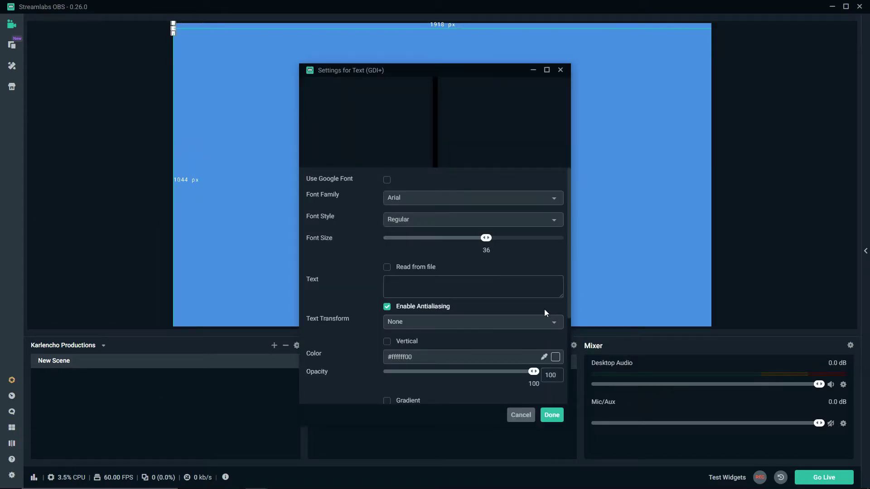
Set the text to "I'LL BE RIGHT BACK!" with font size 144 and apply
click(428, 283)
text(I!')
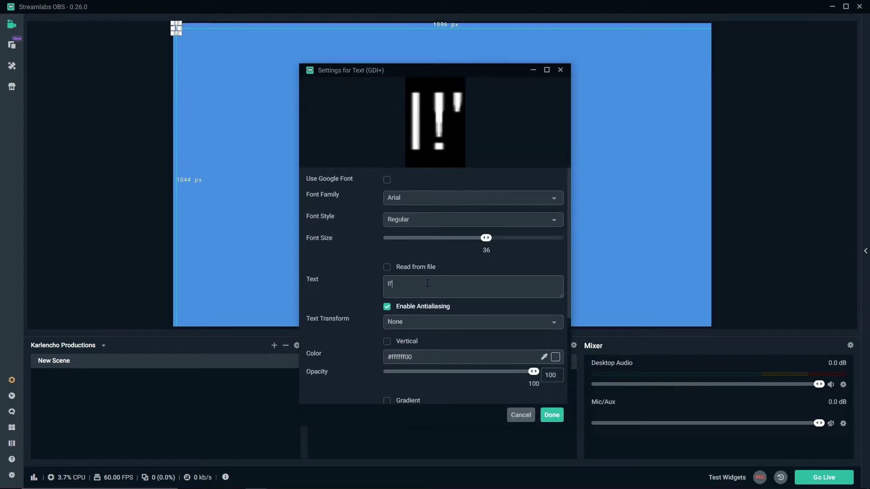
key(BackSpace)
key(BackSpace)
text('')
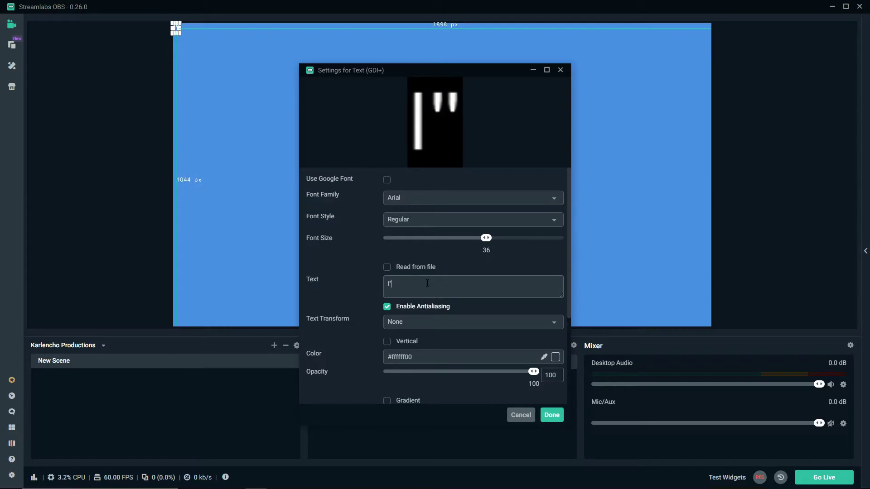
key(BackSpace)
text(LL BE)
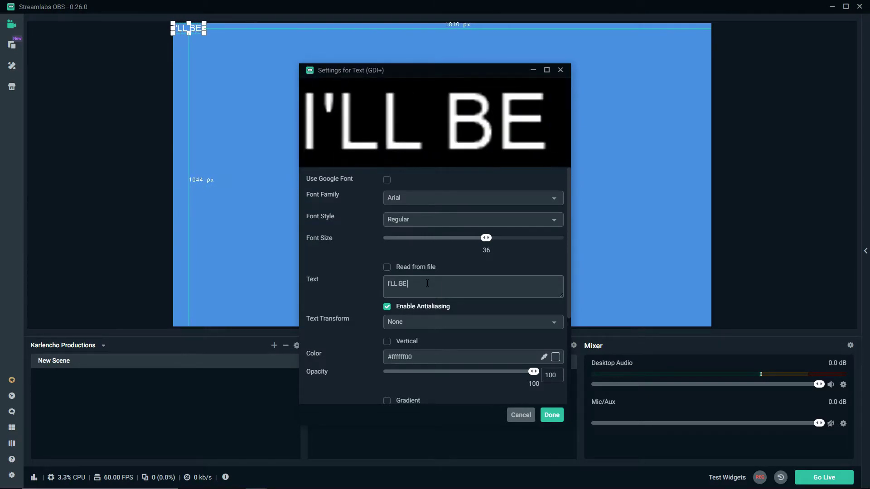
text( RIGHT BACK!)
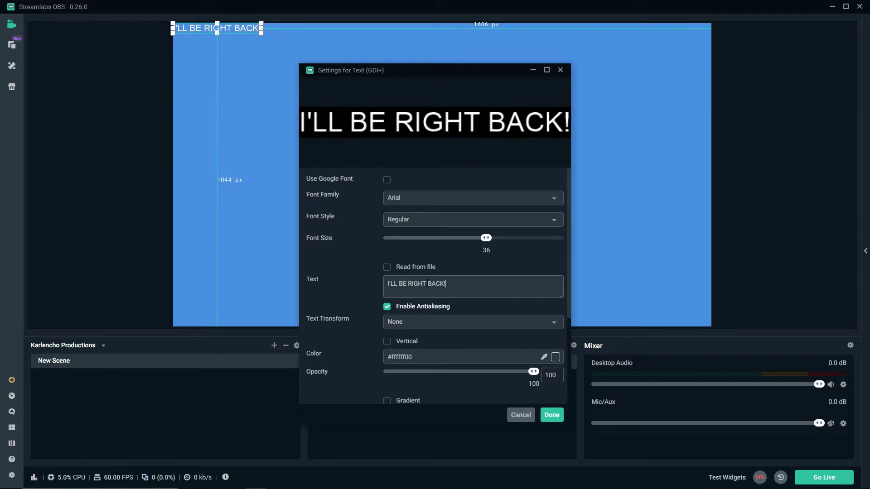
drag(486, 238, 552, 239)
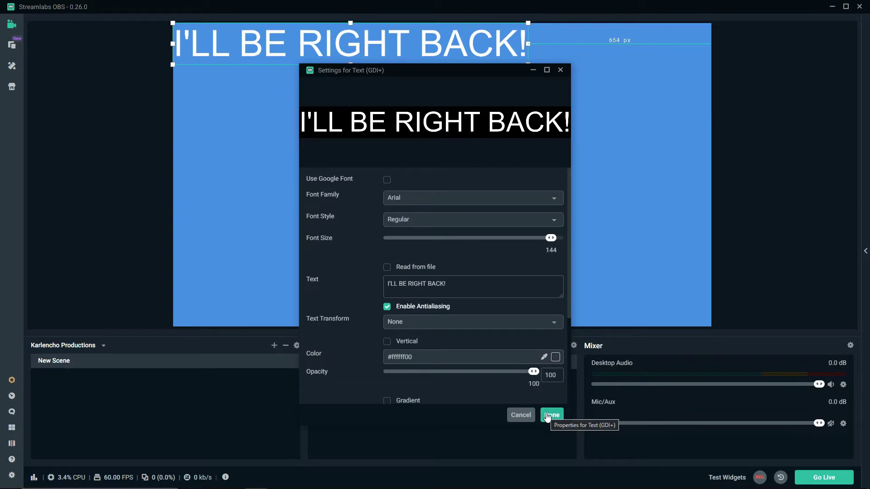
click(551, 415)
right_click(392, 53)
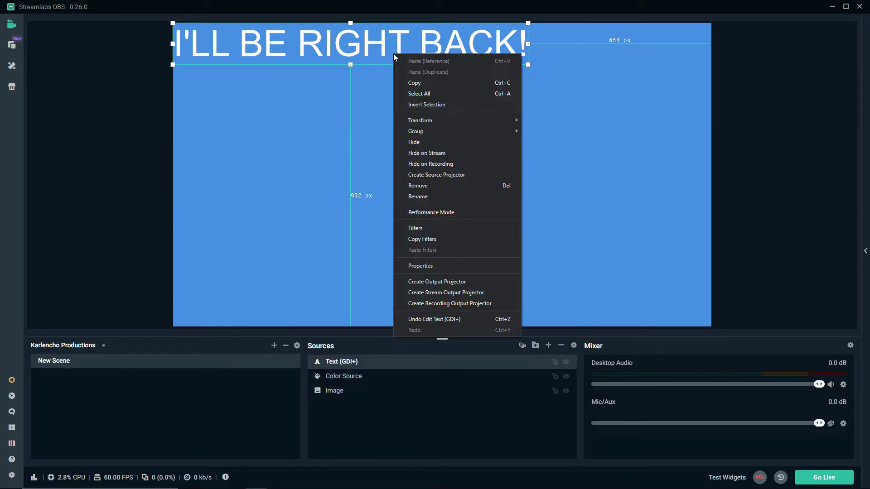
mouse_move(419, 120)
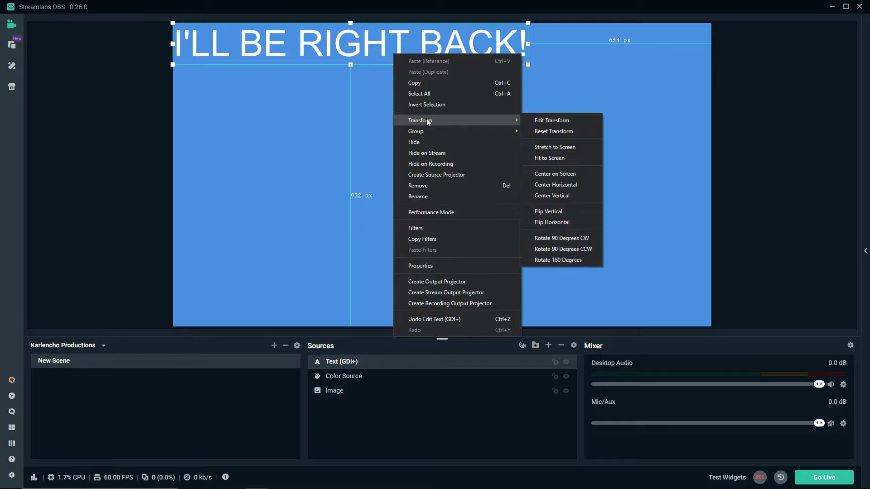
click(555, 174)
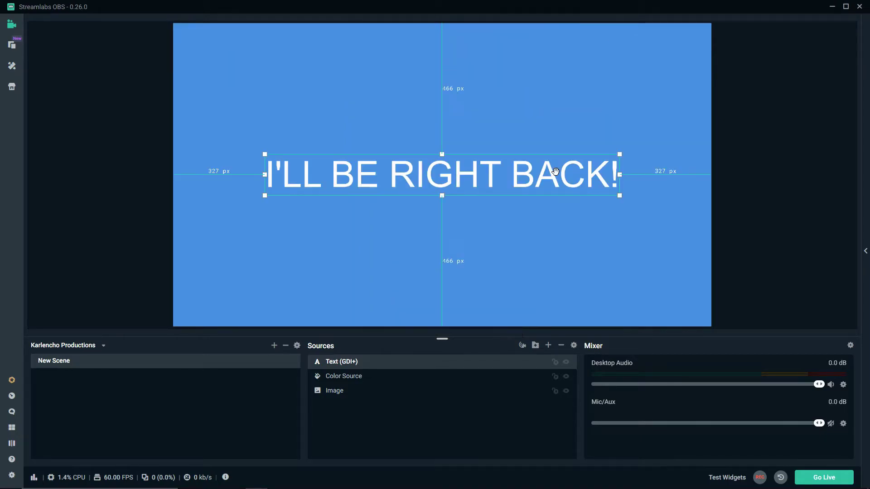
click(751, 221)
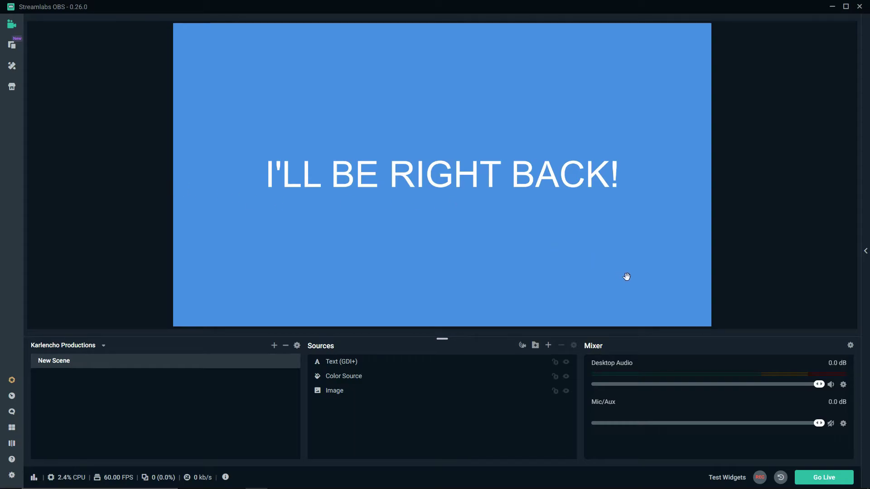
Delete the Text (GDI+) source, then select the blue Color Source
click(463, 172)
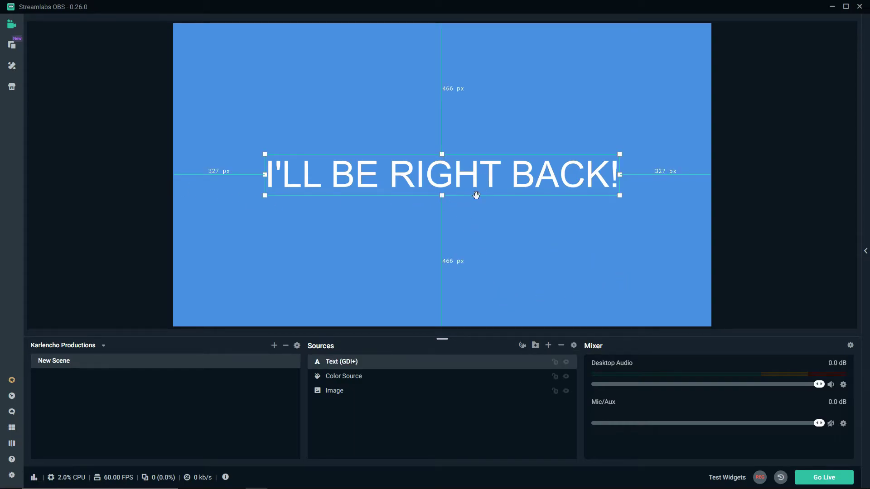
click(561, 345)
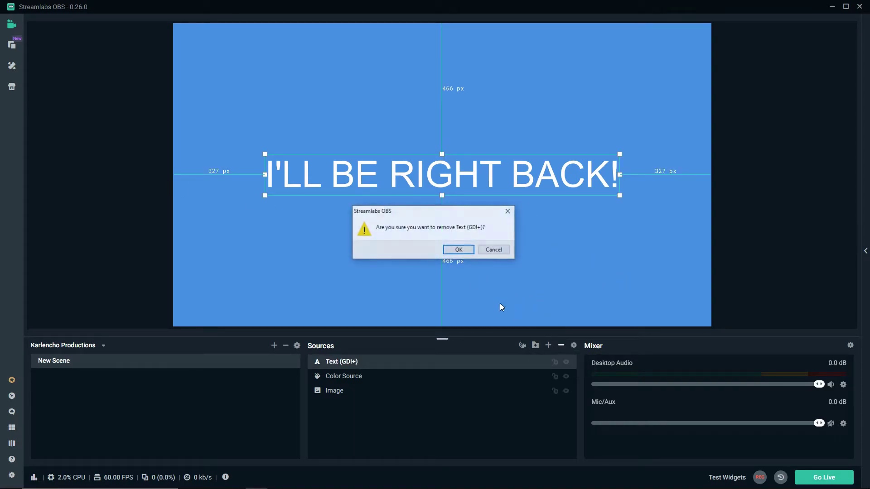
click(457, 254)
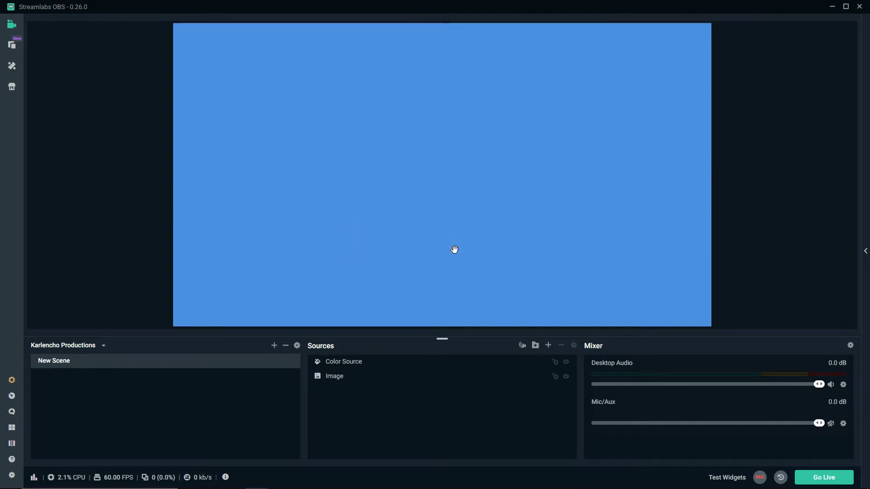
click(429, 145)
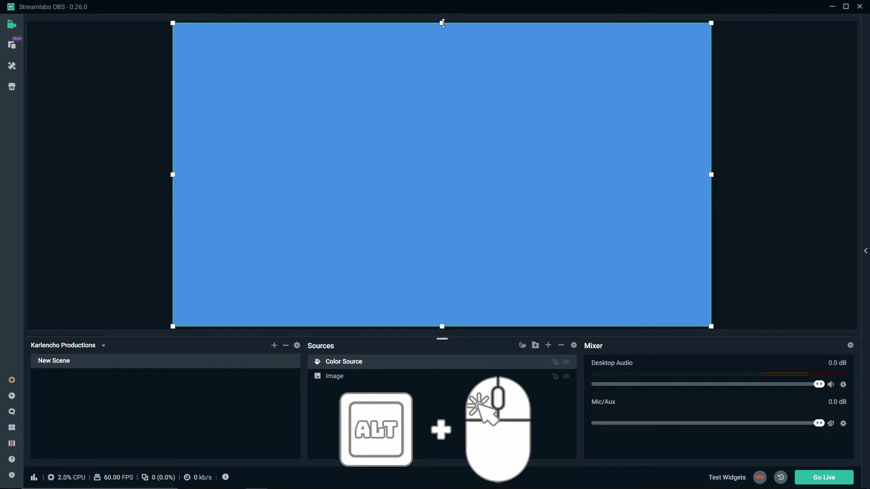
Crop the blue Color Source from the top into a thin strip along the canvas bottom
drag(443, 24, 444, 309)
click(777, 256)
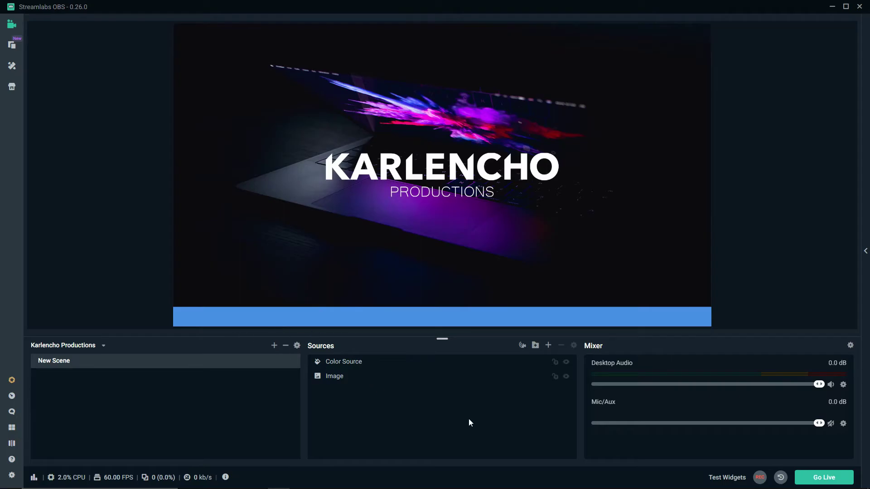
Add a Stream Label widget source named 'Latest Follower'
click(547, 346)
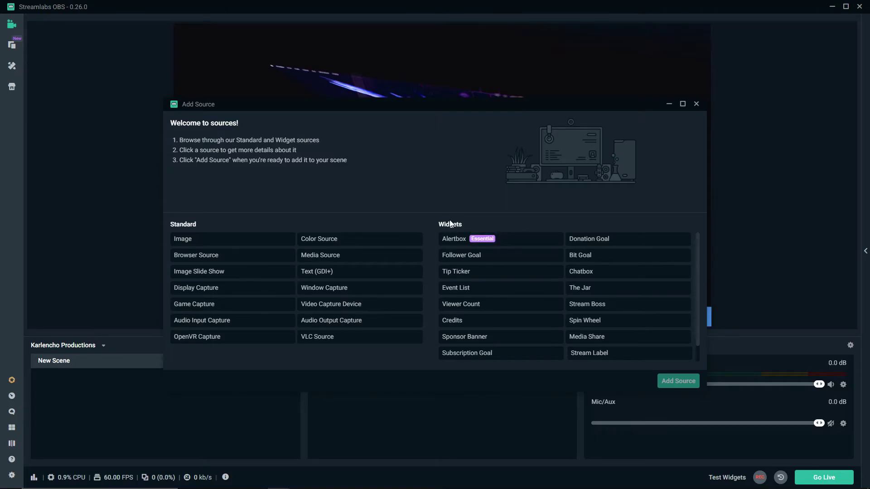
click(613, 362)
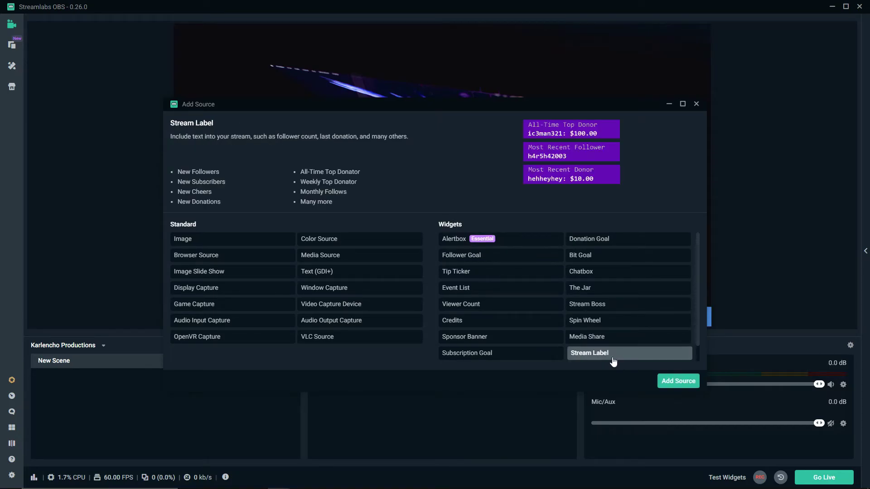
click(688, 381)
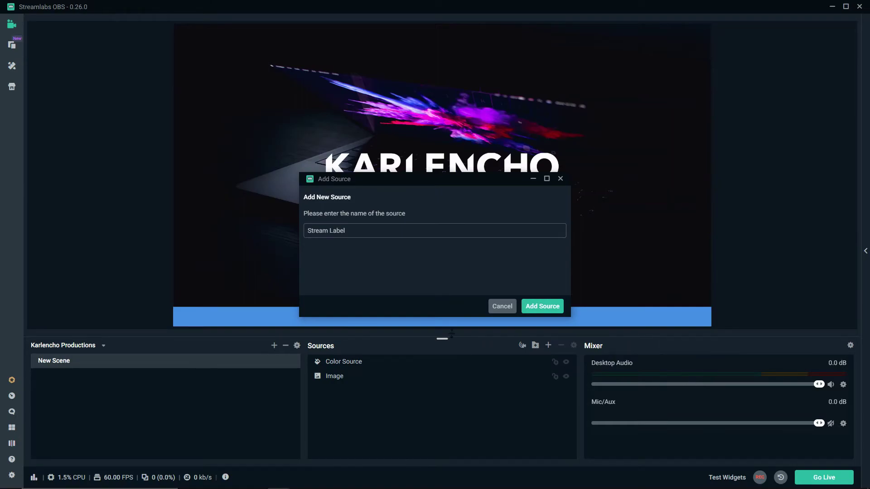
text(Latest Follower)
Set the label type to Most Recent Follower with template prefix 'LATEST FOLLOWER:' and save
click(539, 303)
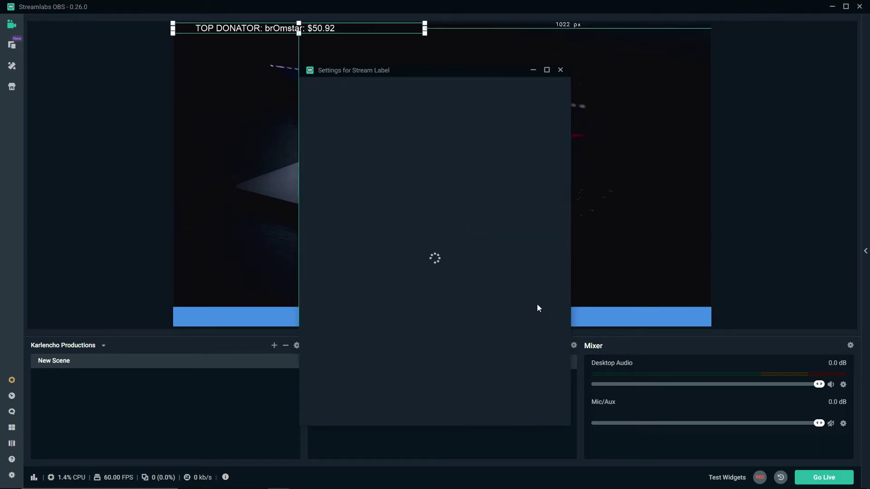
click(400, 184)
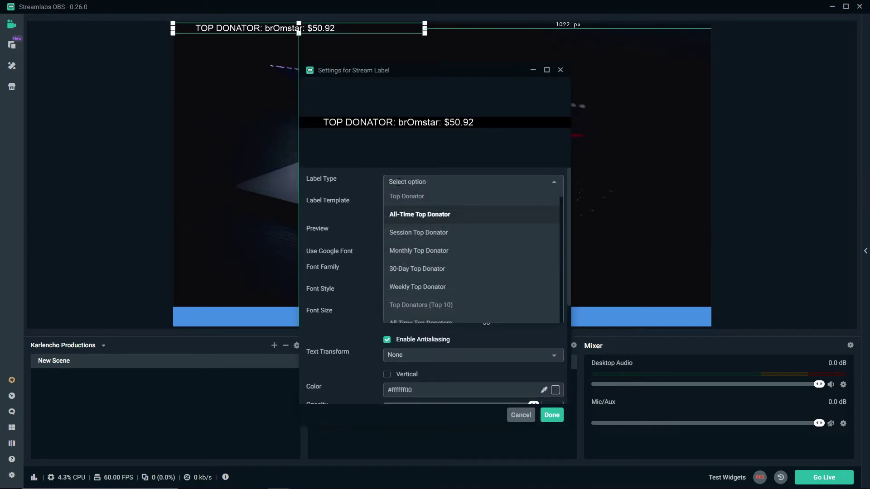
text(most recent follo)
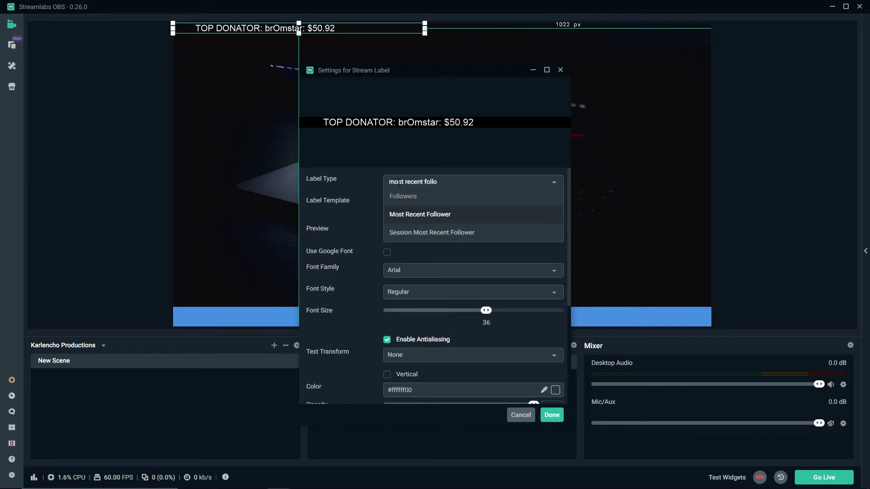
click(415, 214)
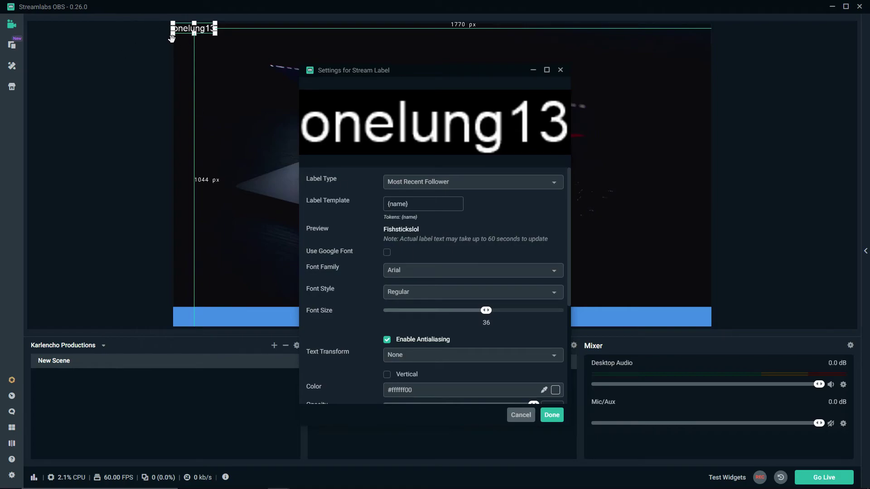
click(387, 204)
text(LATEST FOLLOWER)
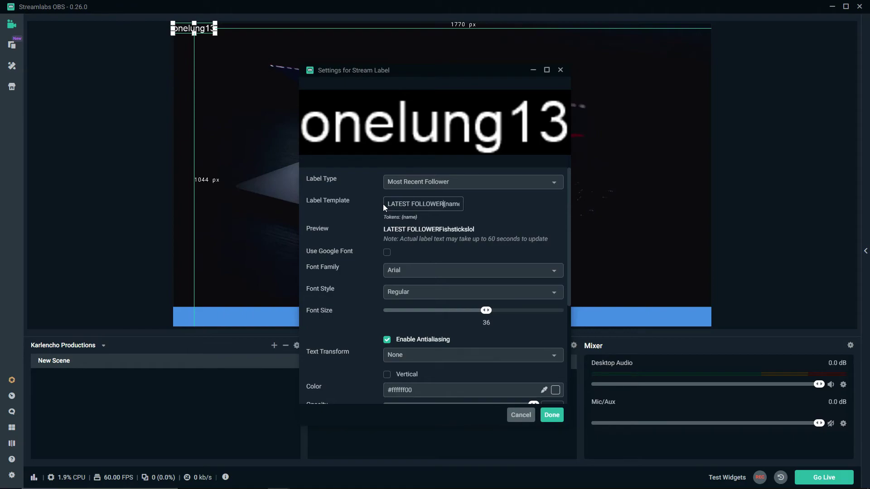
text(:)
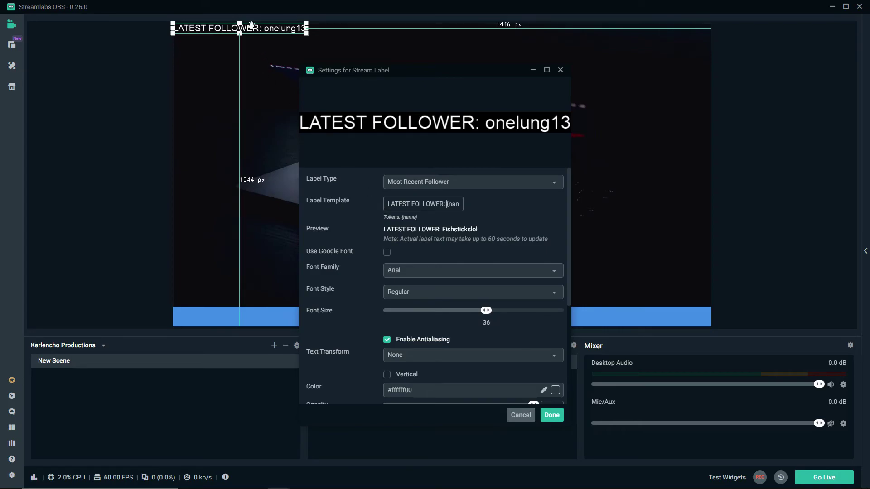
click(552, 415)
Move the LATEST FOLLOWER label onto the left end of the blue bottom bar
drag(250, 35, 240, 321)
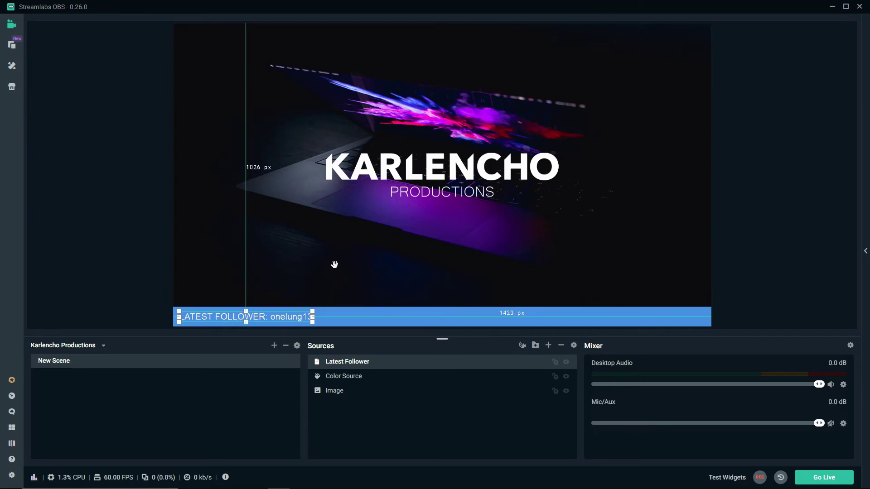
click(334, 264)
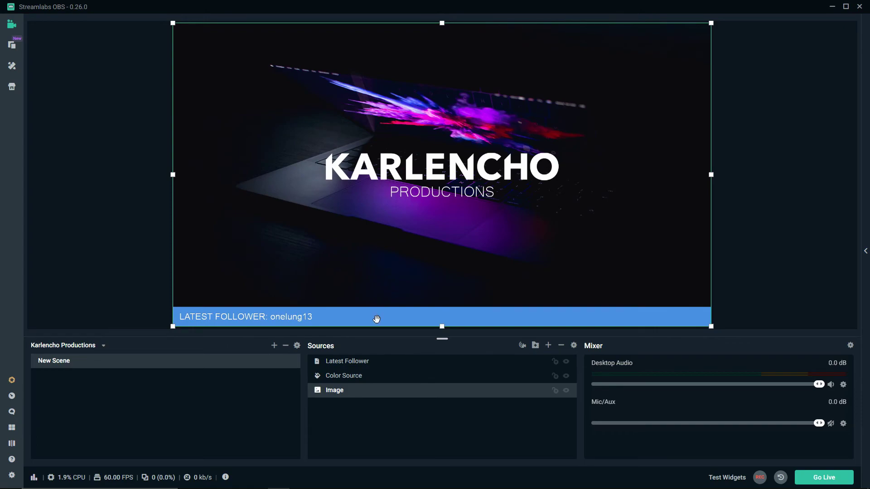
drag(377, 320, 335, 323)
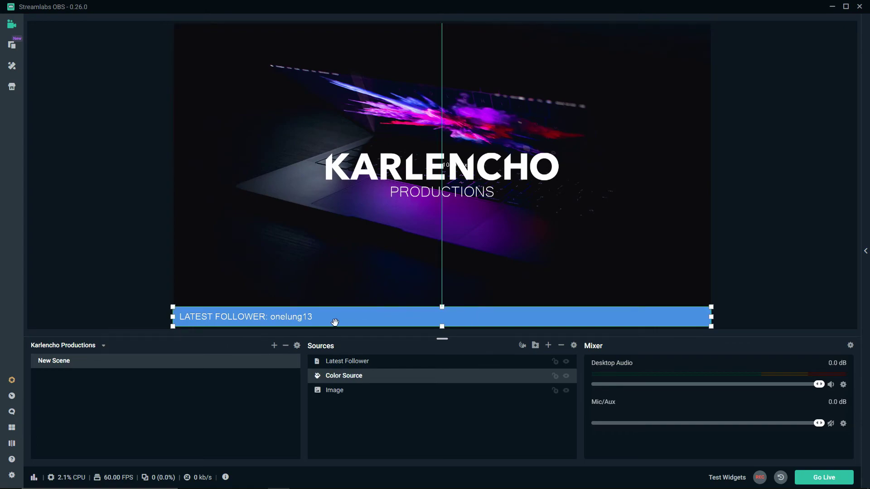
drag(335, 322, 245, 319)
click(245, 319)
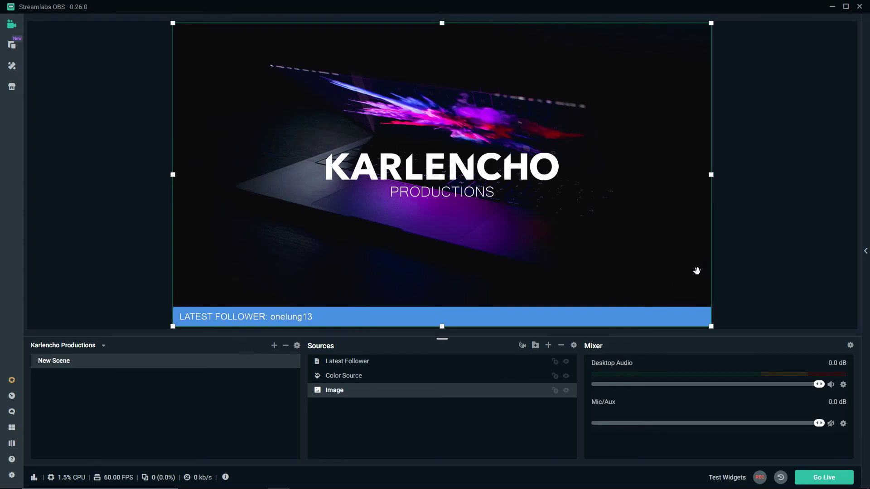
click(739, 258)
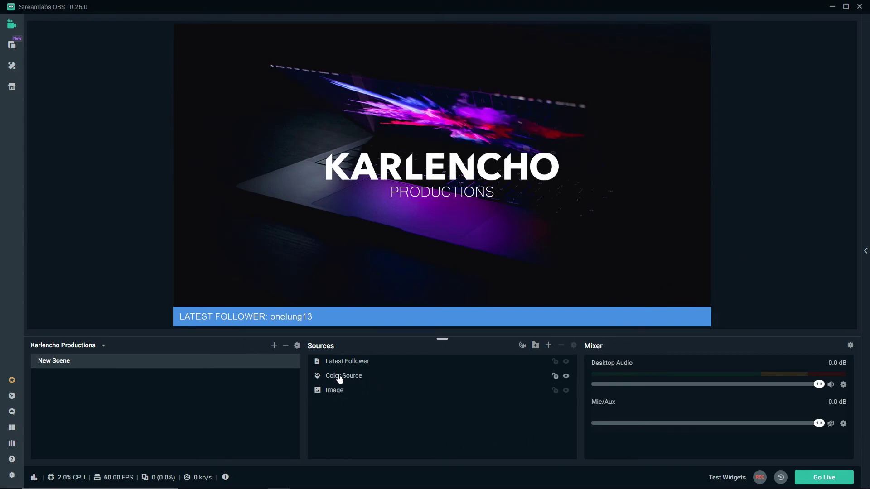